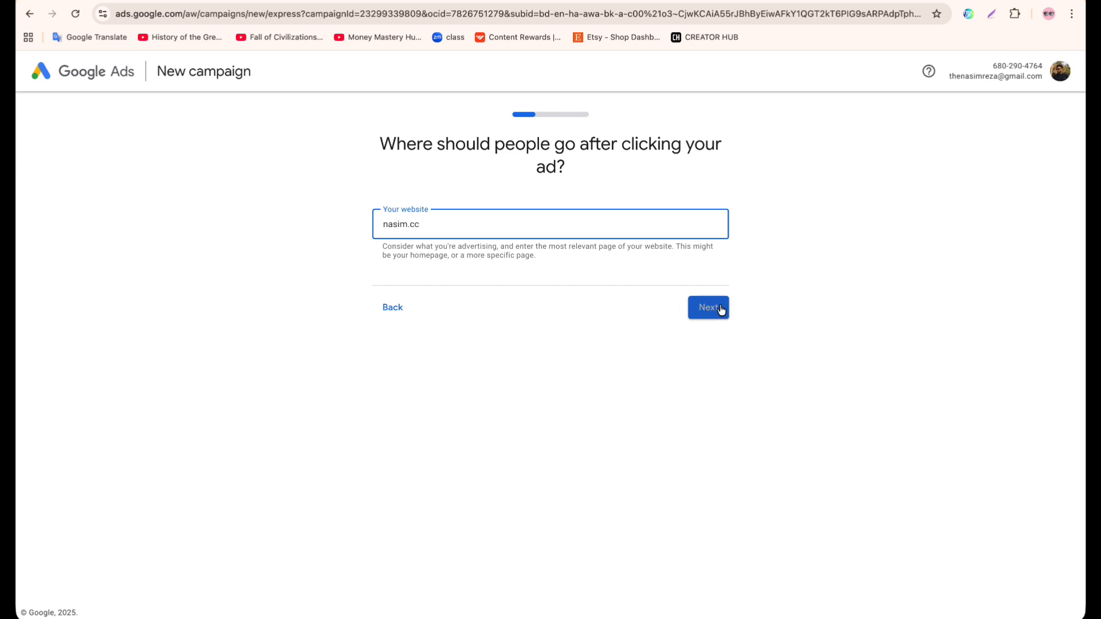
Submit the website address, preview the landing page in desktop and mobile views, and accept it as the ad destination.
left_click(719, 309)
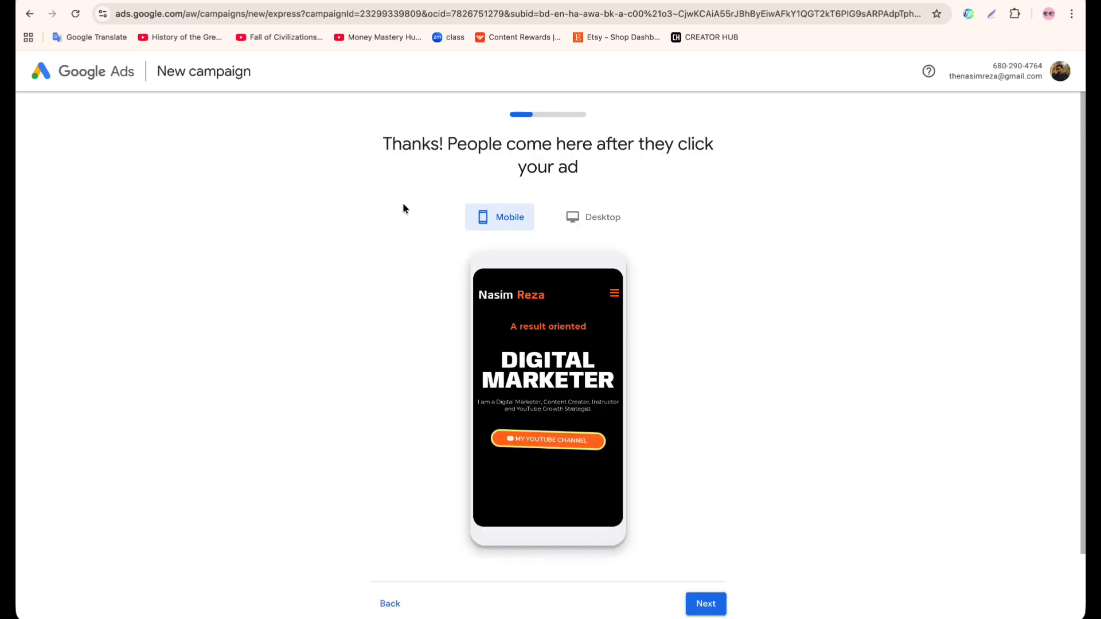
left_click(597, 223)
scroll(539, 358, "down", 2)
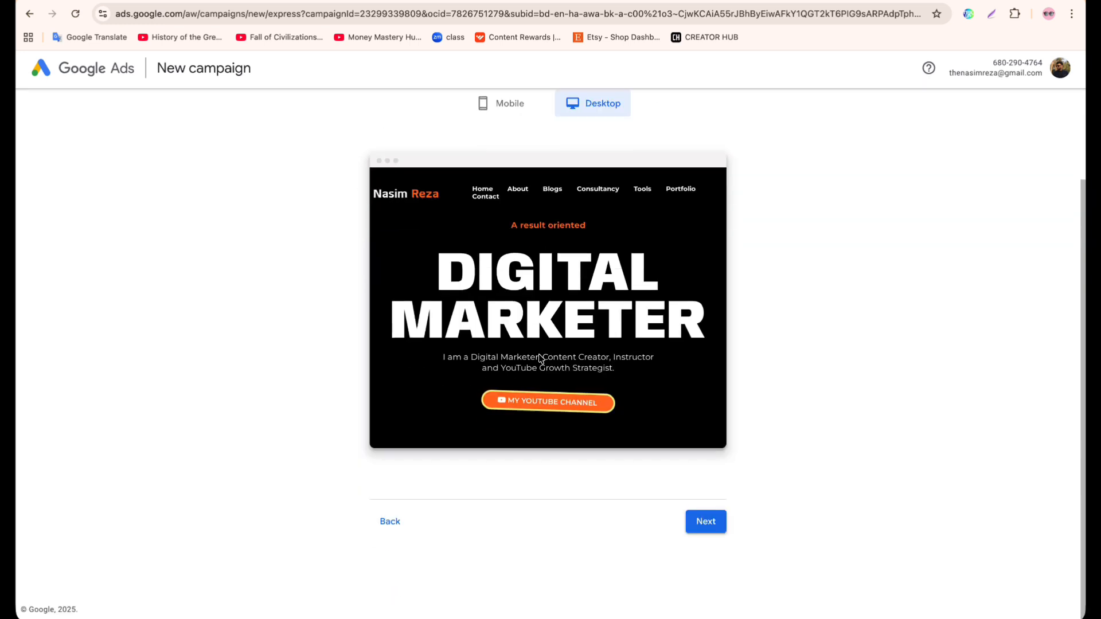
scroll(539, 358, "up", 2)
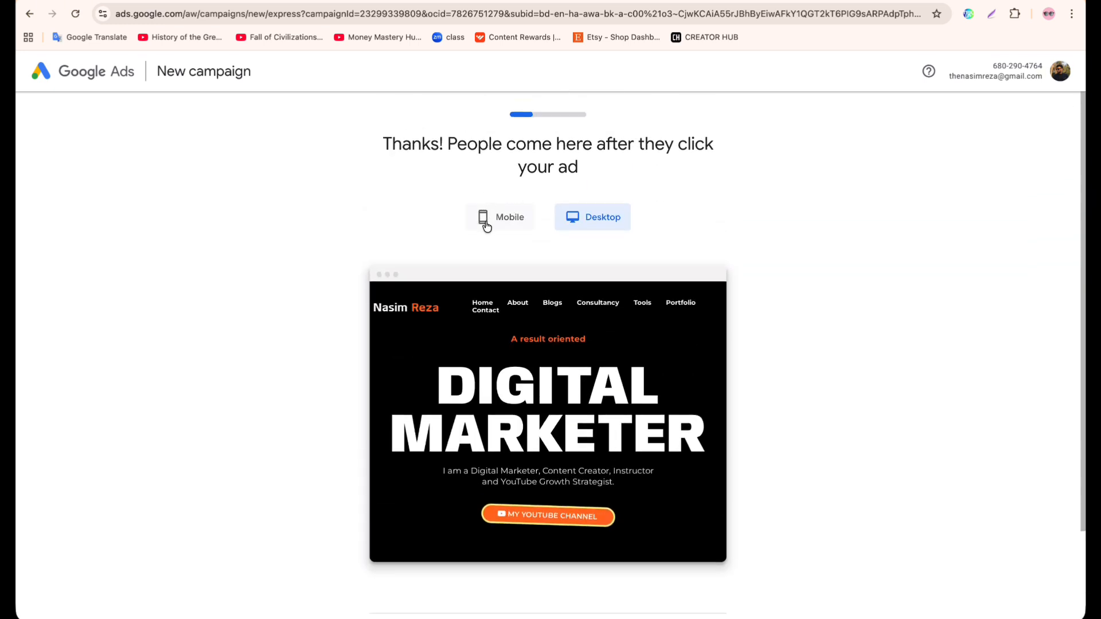
left_click(503, 222)
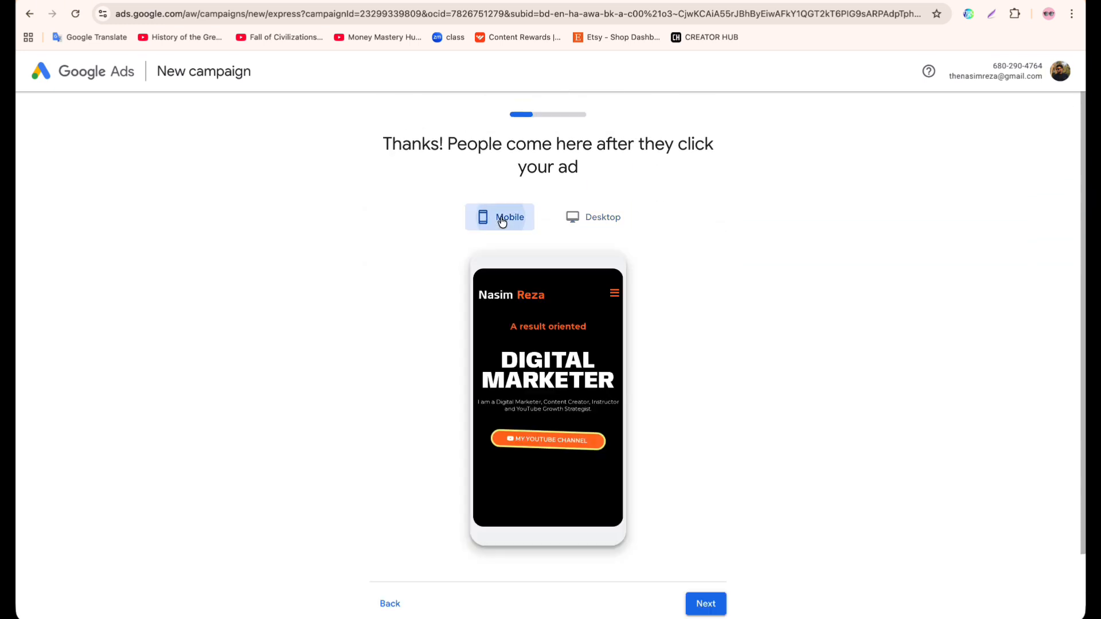
left_click(583, 225)
left_click(515, 221)
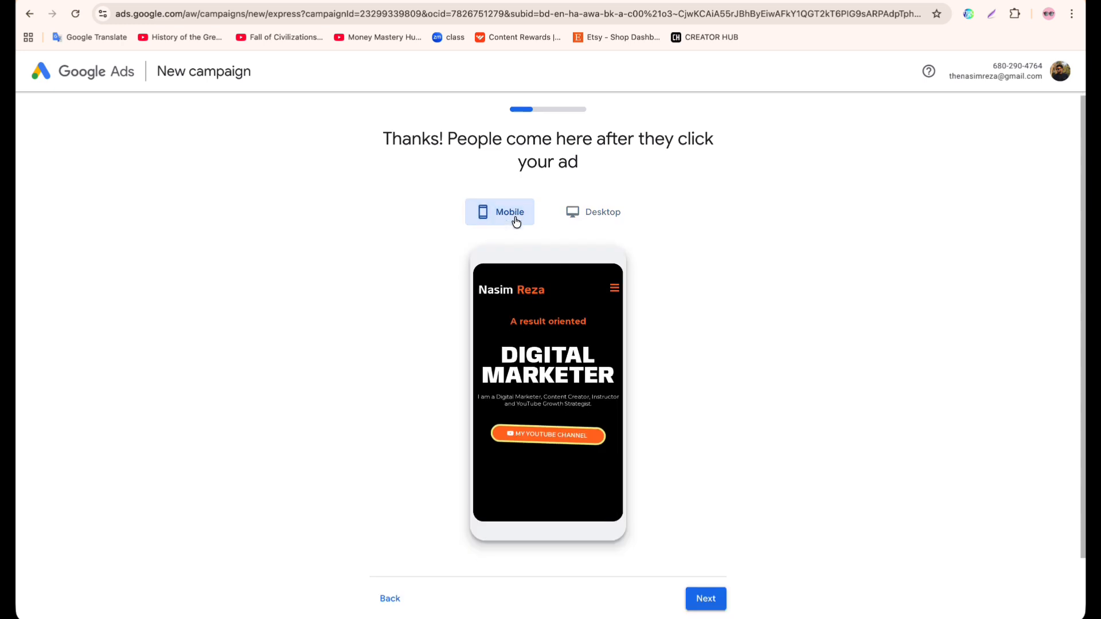
scroll(653, 395, "down", 2)
left_click(693, 531)
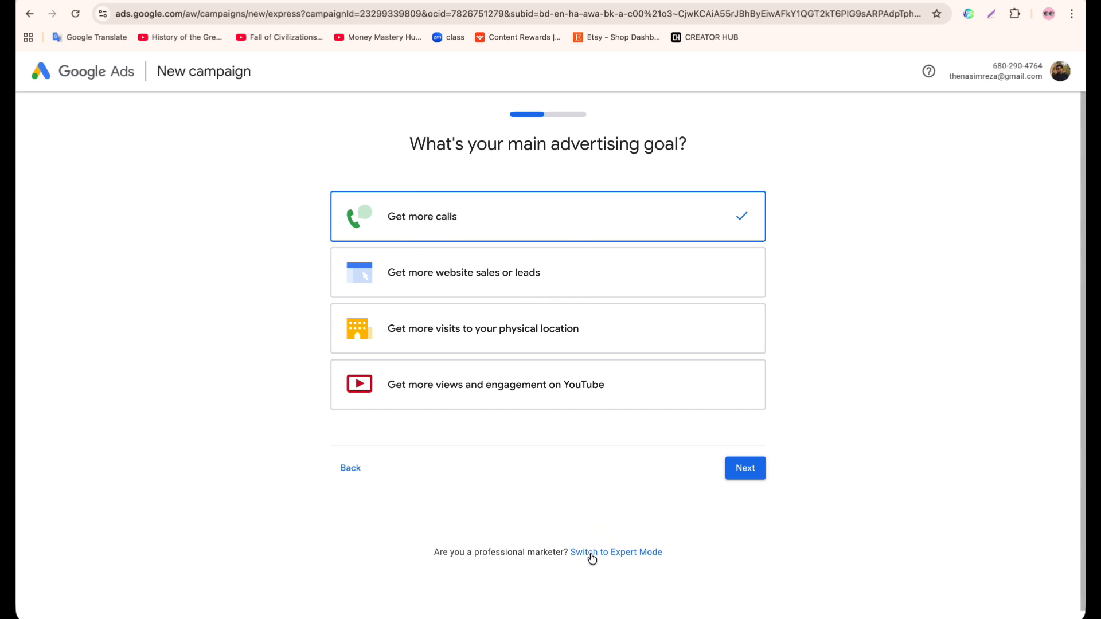
Switch the campaign setup to Expert Mode and choose to create an account without a campaign.
left_click(611, 552)
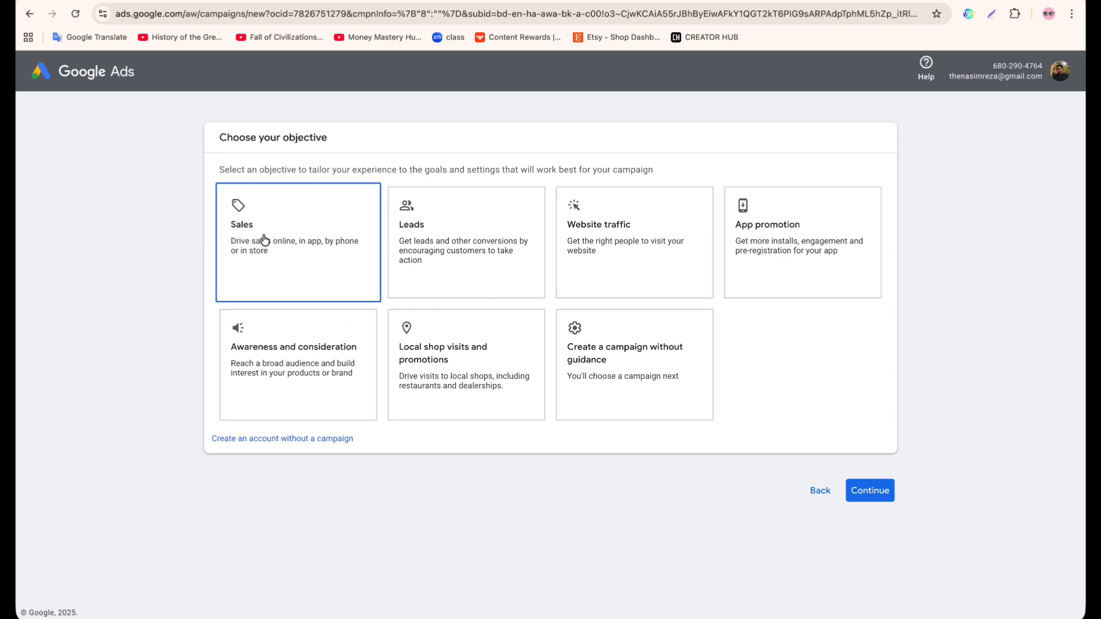
left_click(399, 254)
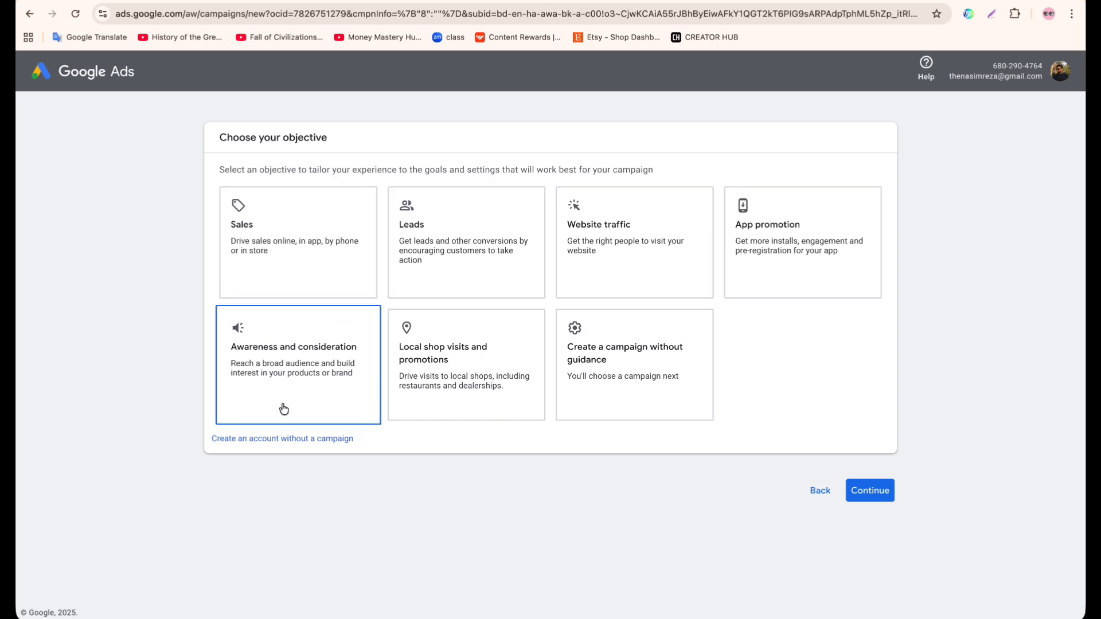
left_click(244, 439)
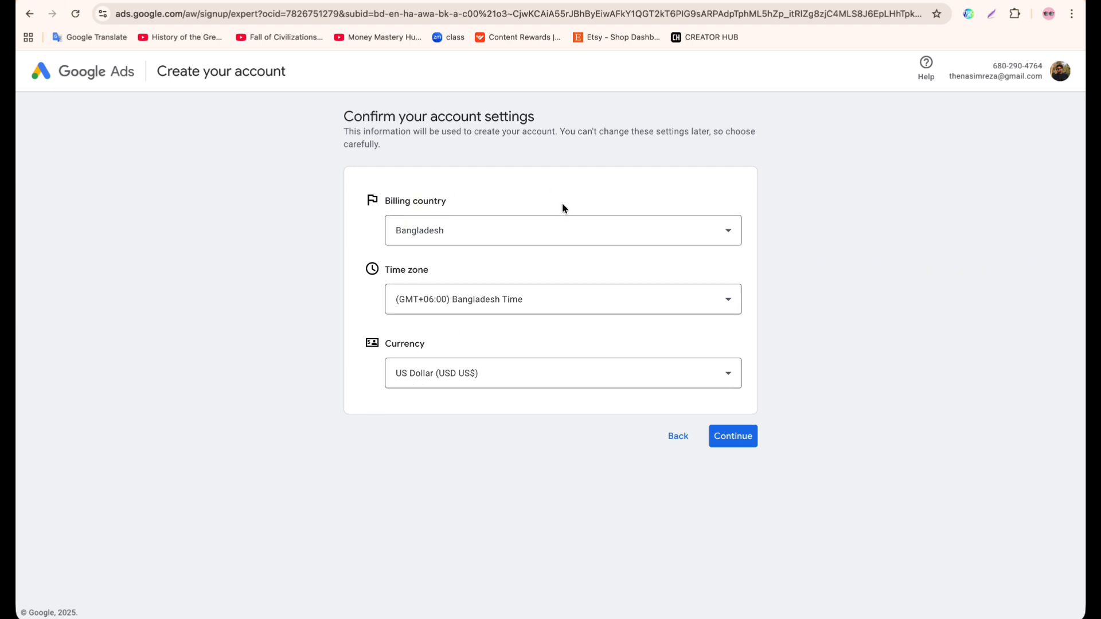
Accept Bangladesh as billing country, (GMT+06:00) Bangladesh Time and US Dollar, and review the payment settings.
left_click(726, 441)
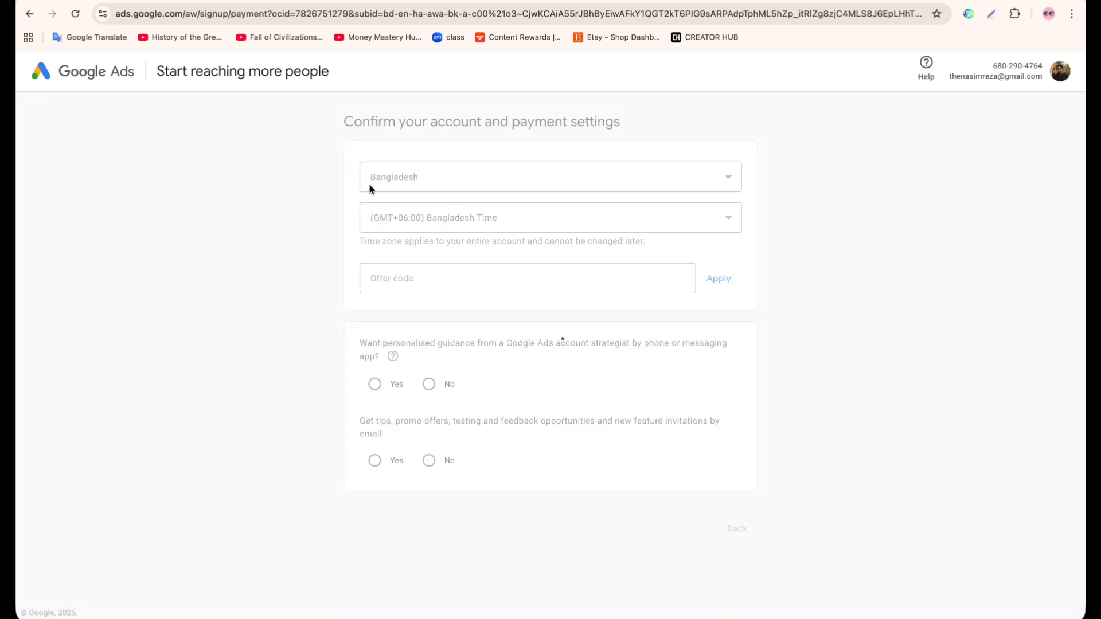
scroll(418, 450, "down", 1)
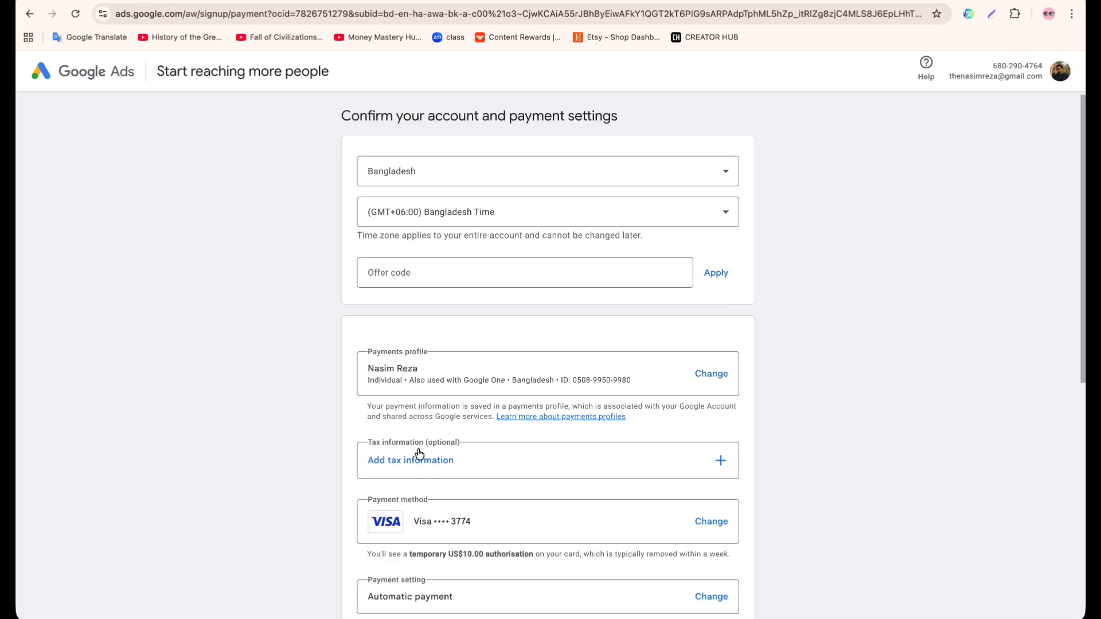
scroll(418, 452, "down", 1)
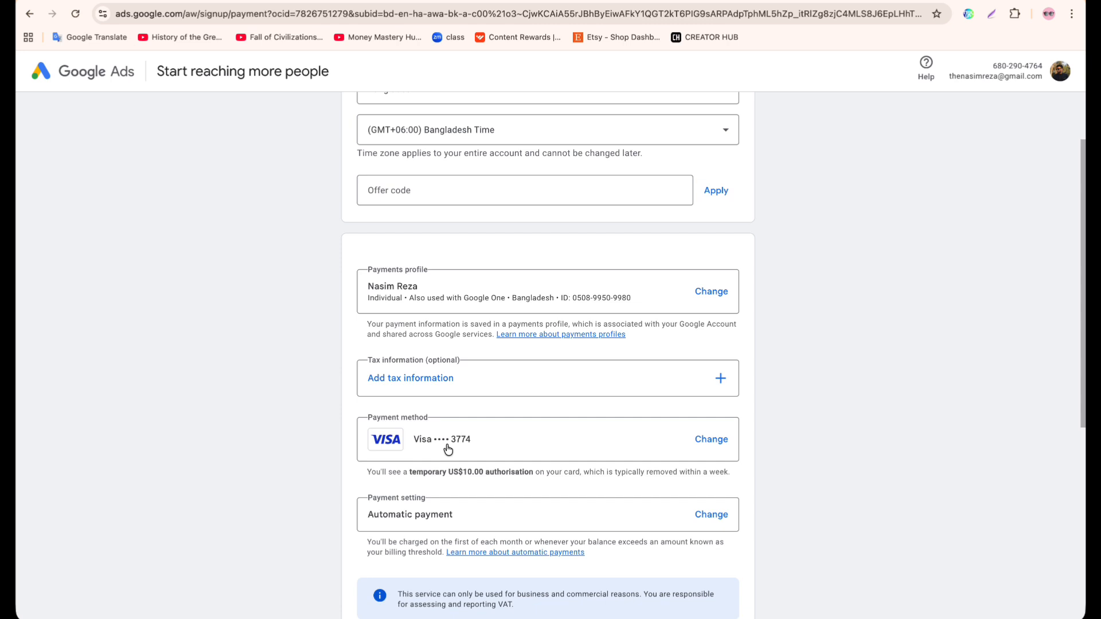
scroll(448, 449, "down", 2)
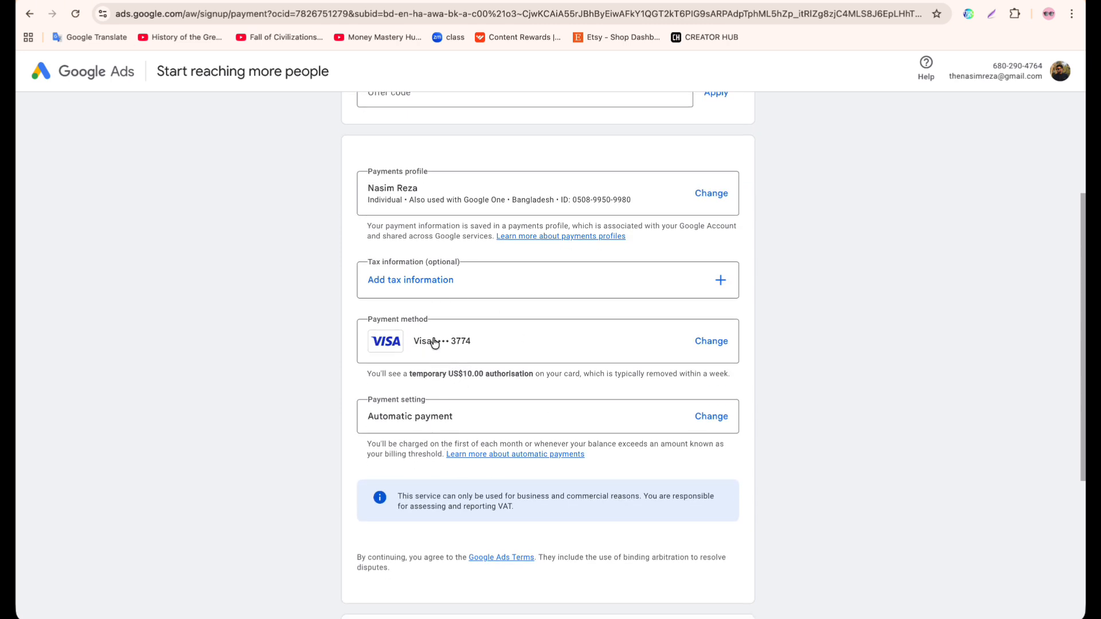
Examine the available payment methods and the fields required for adding a credit or debit card.
left_click(705, 347)
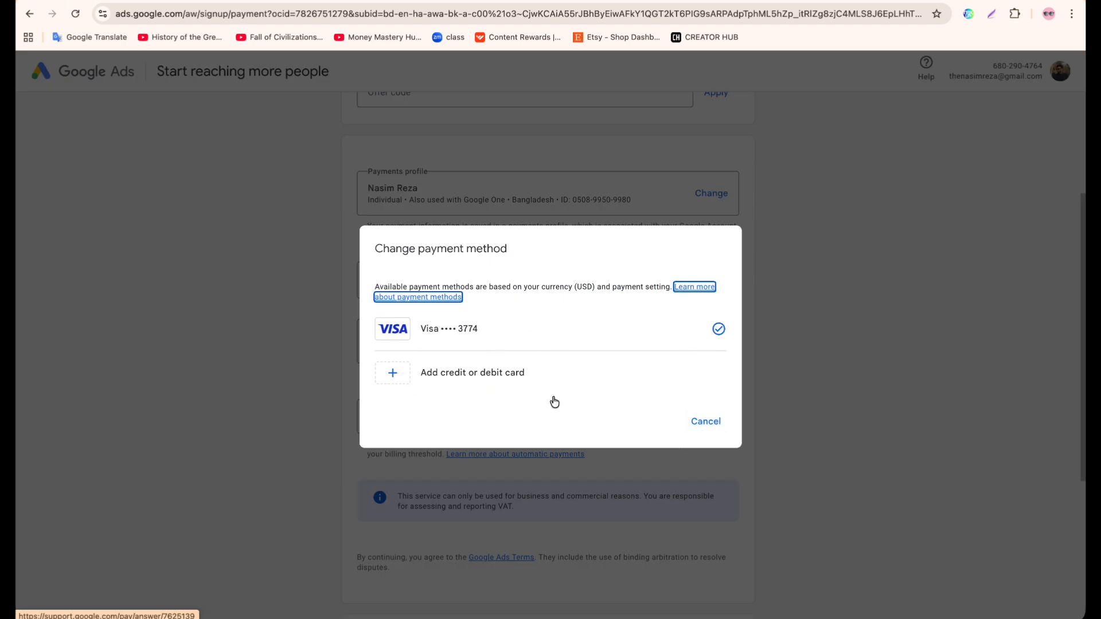
left_click(700, 422)
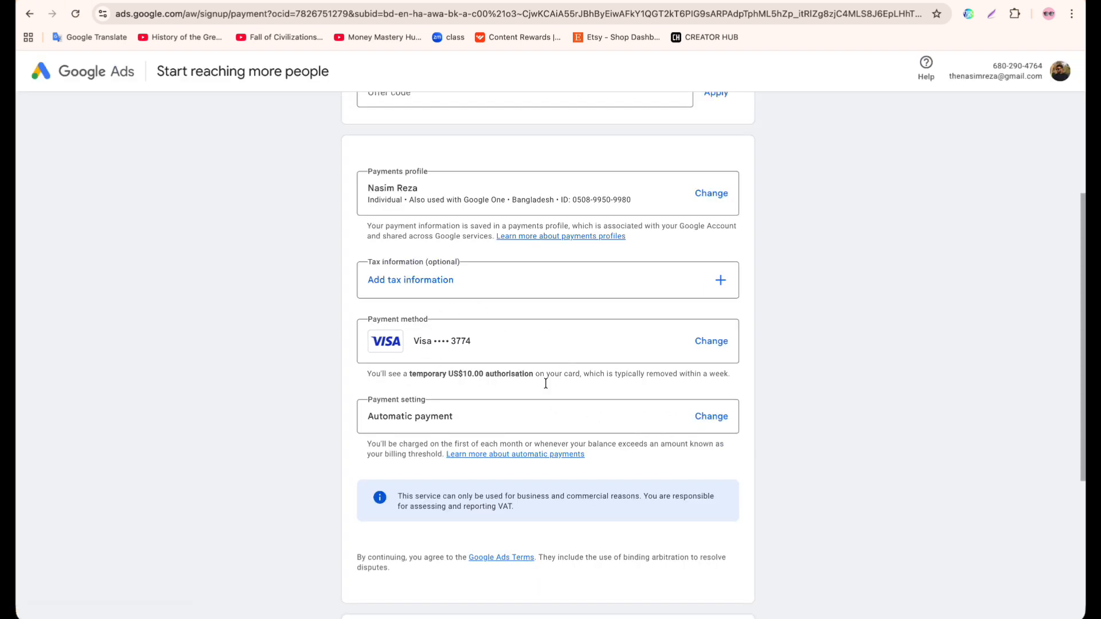
left_click(710, 343)
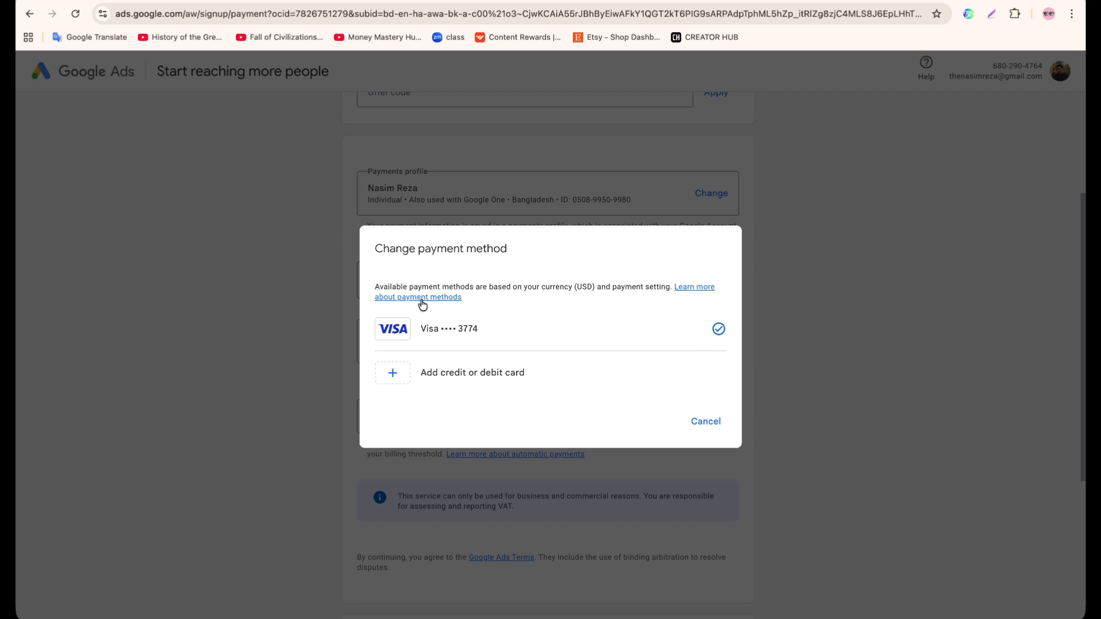
left_click(456, 337)
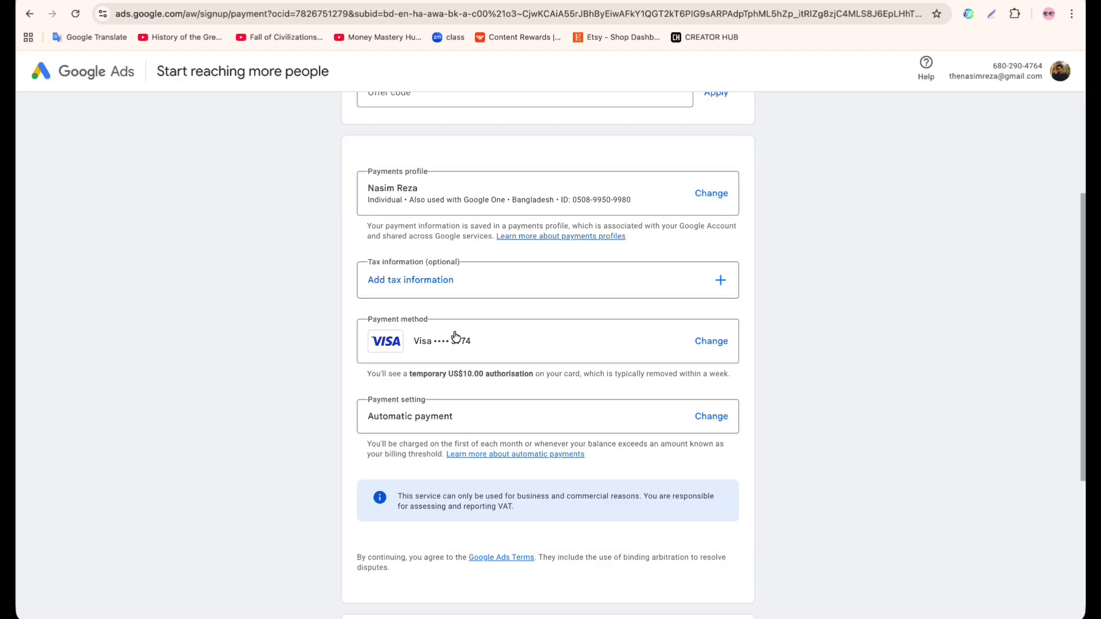
left_click(710, 343)
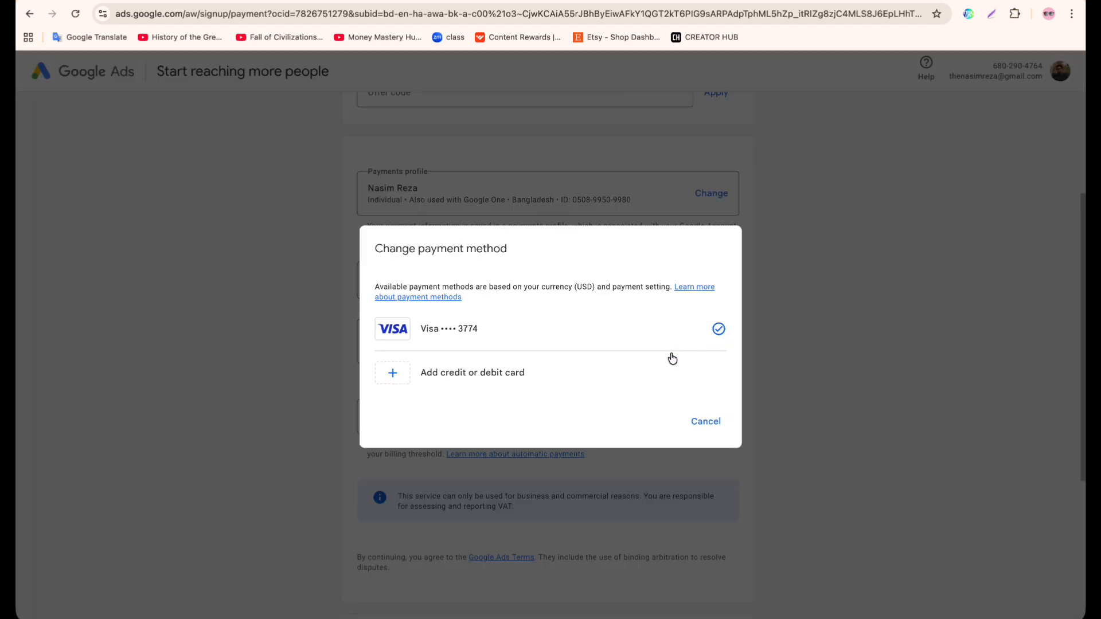
left_click(462, 372)
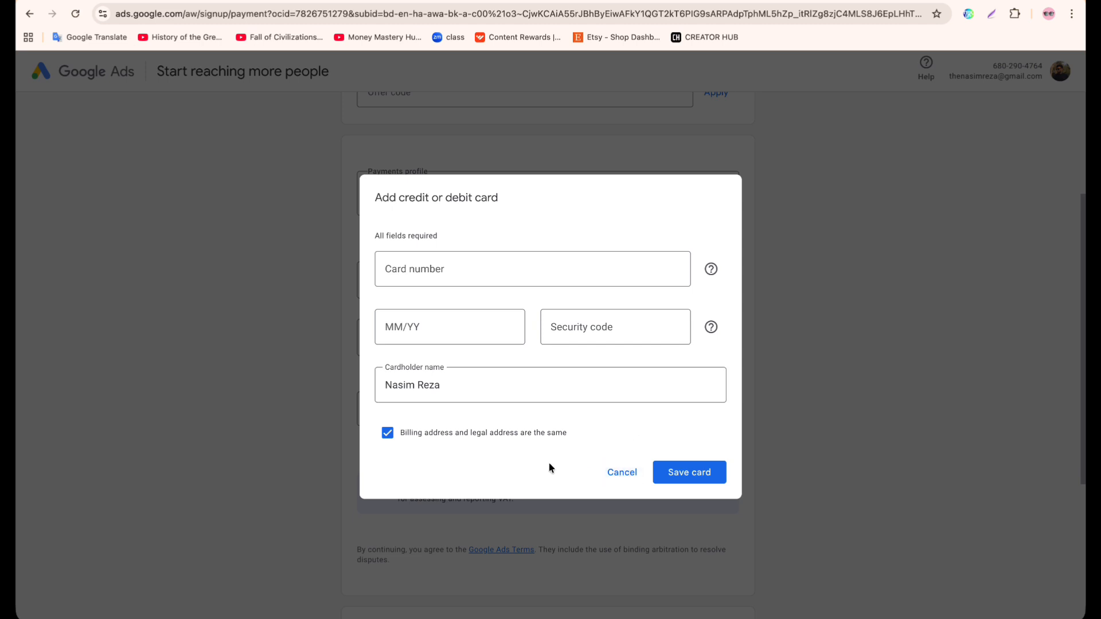
left_click(634, 472)
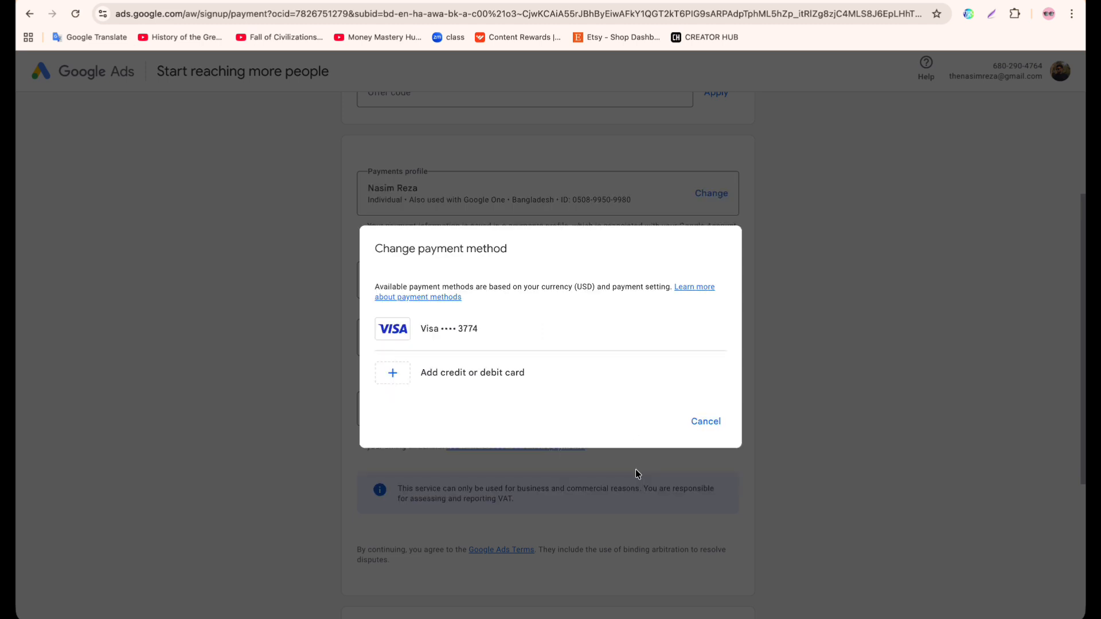
left_click(695, 427)
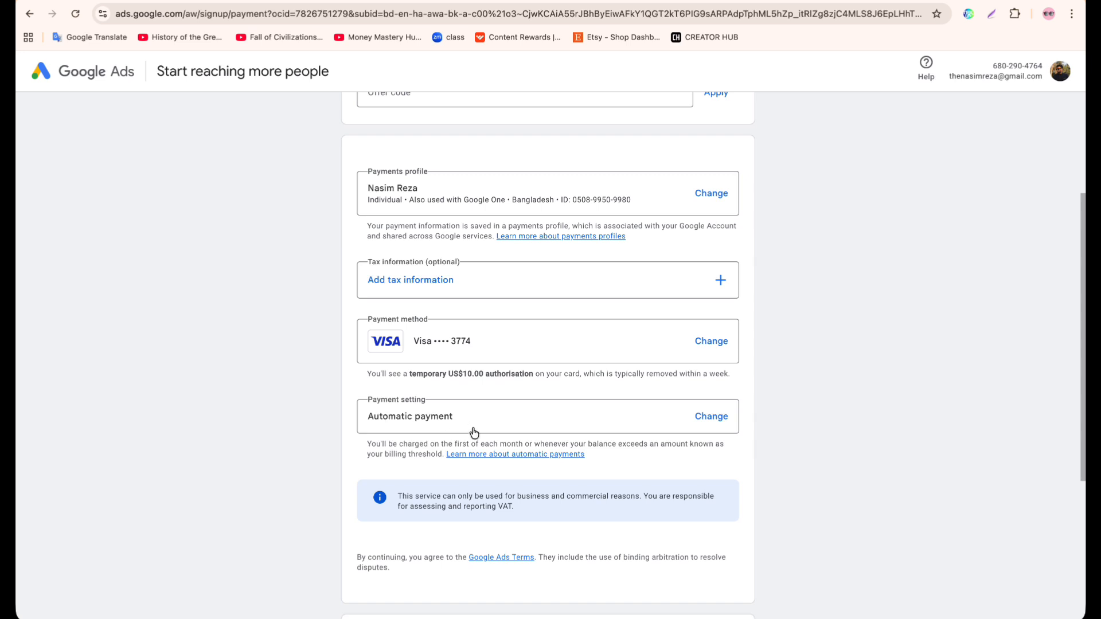
Compare the manual and automatic payment settings, keeping Automatic payment.
left_click(710, 417)
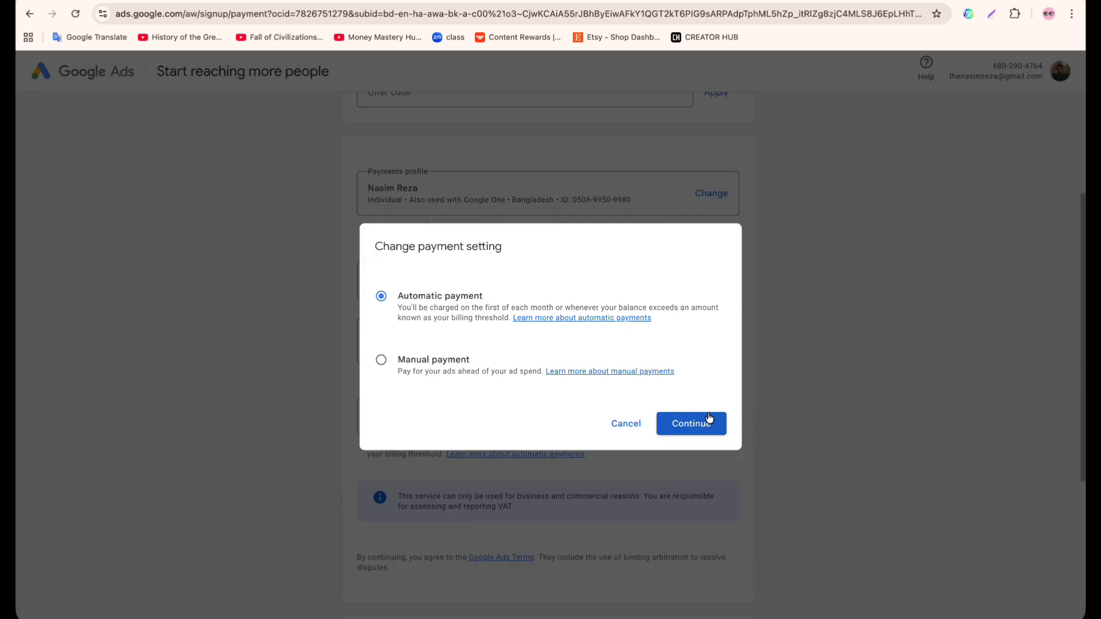
left_click(428, 363)
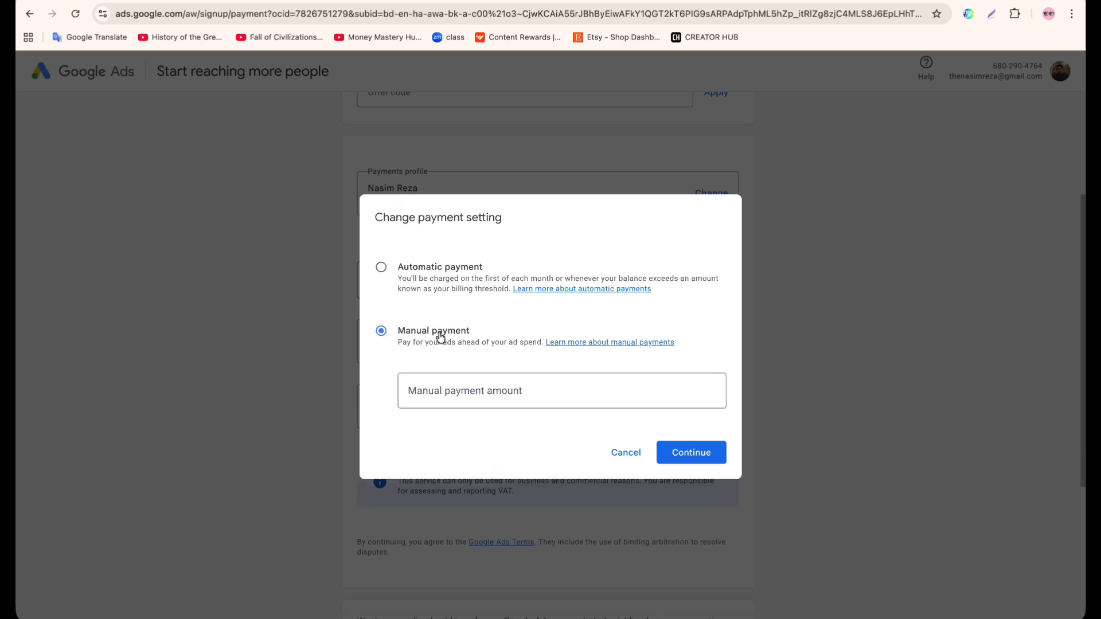
left_click(429, 267)
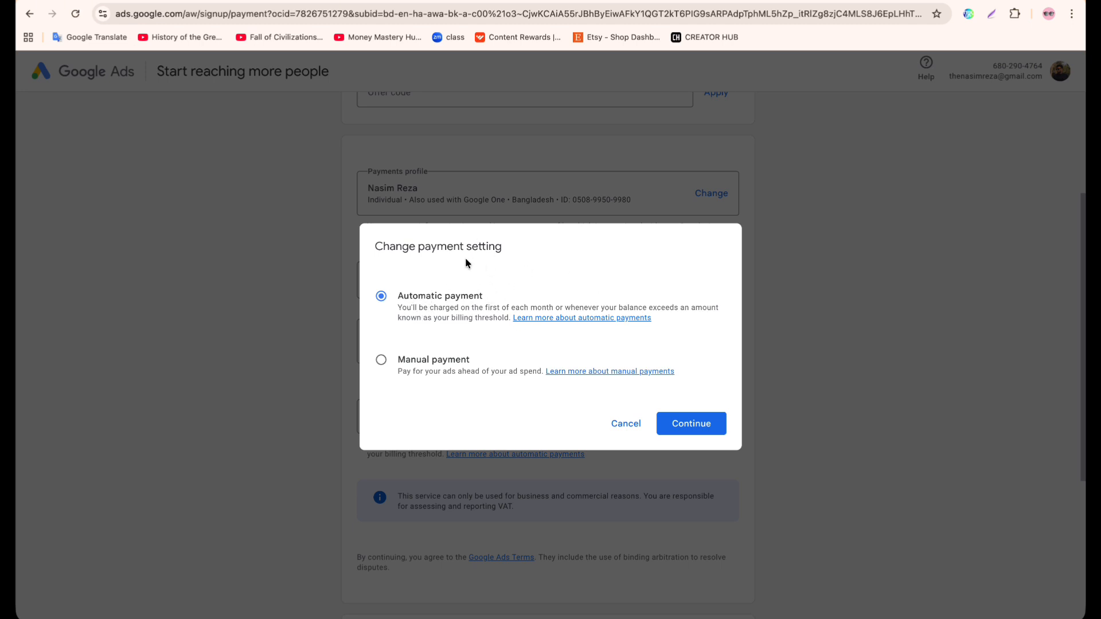
left_click(683, 429)
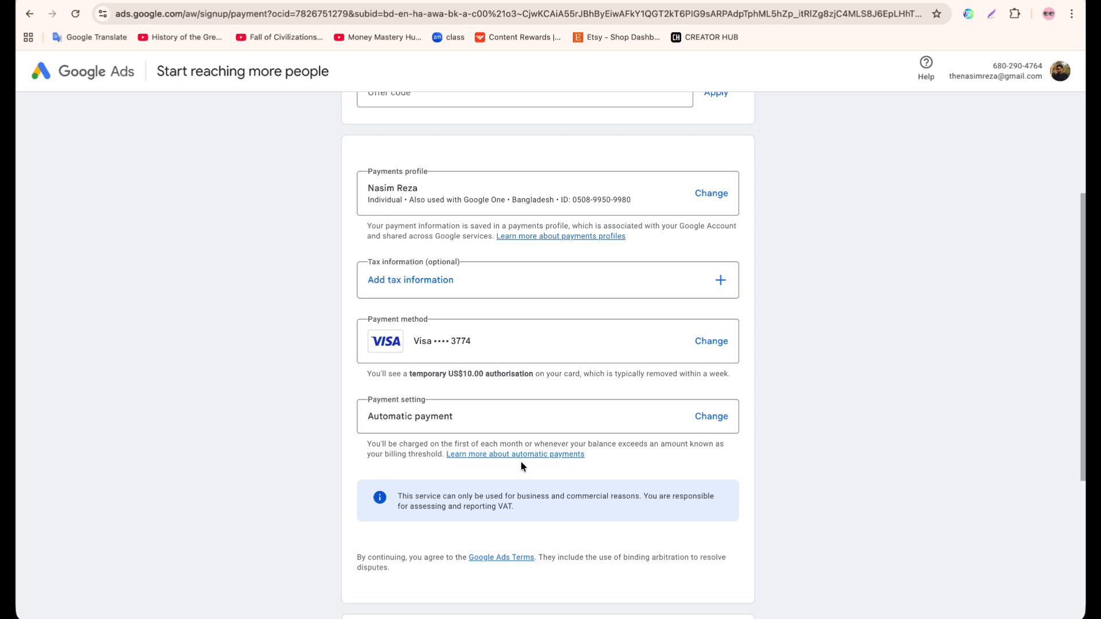
Decline both the personalised strategist guidance and the email tips and offers, and submit the account and payment settings.
scroll(521, 466, "down", 5)
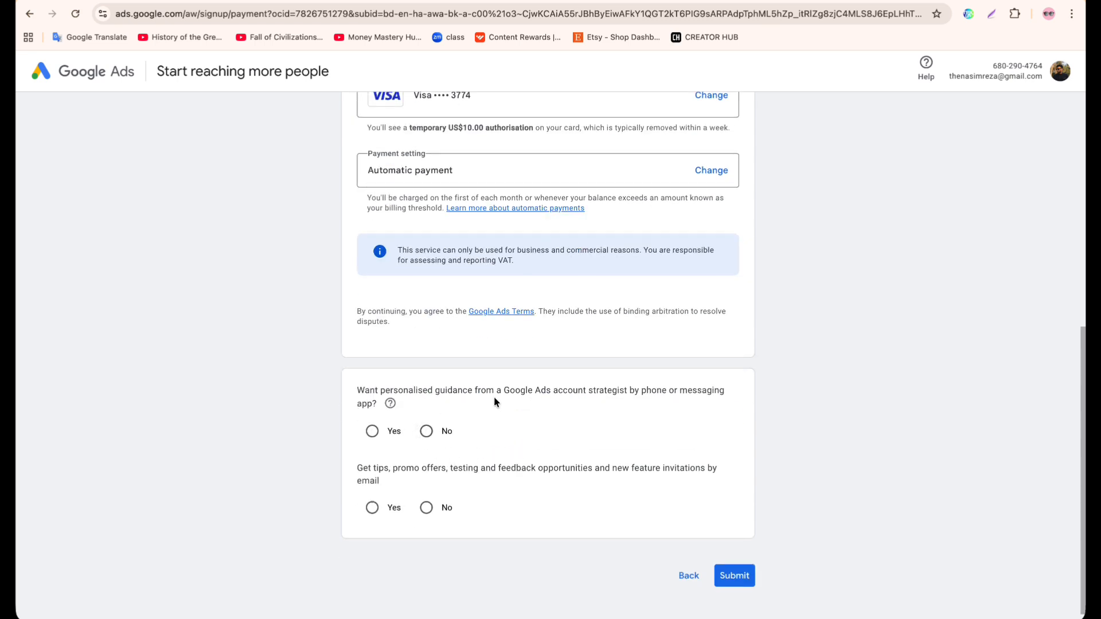
left_click(427, 434)
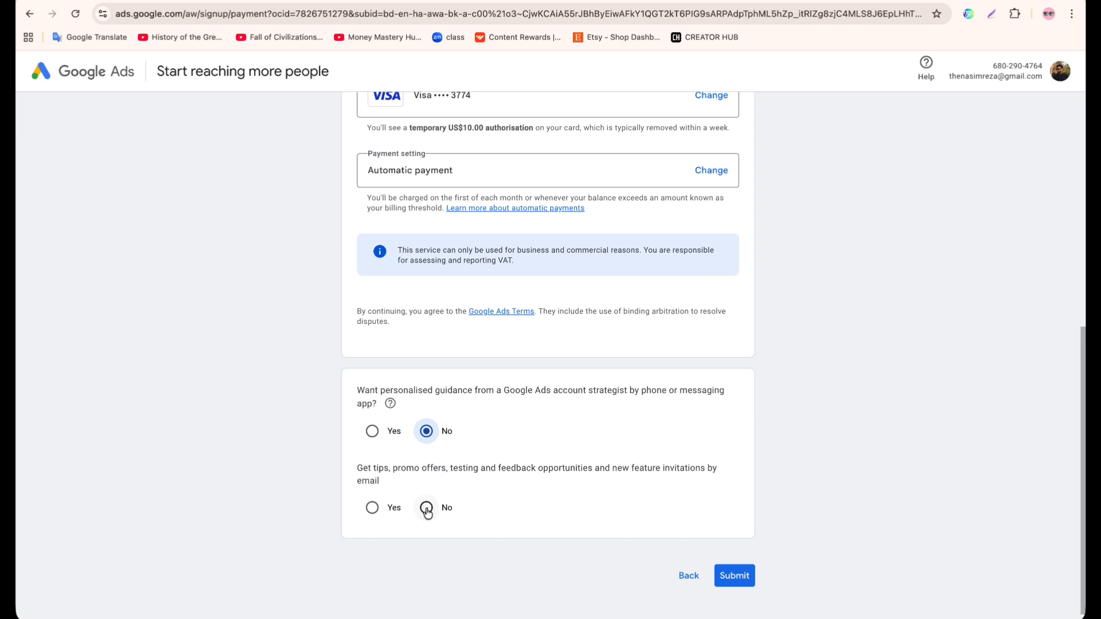
left_click(426, 508)
scroll(696, 536, "down", 1)
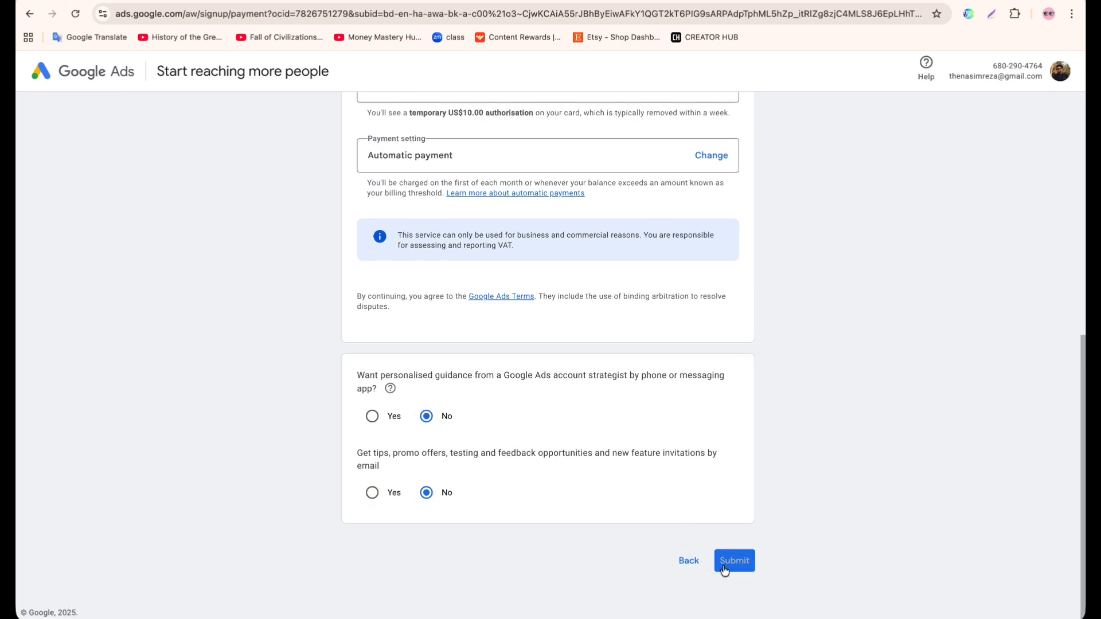
left_click(724, 565)
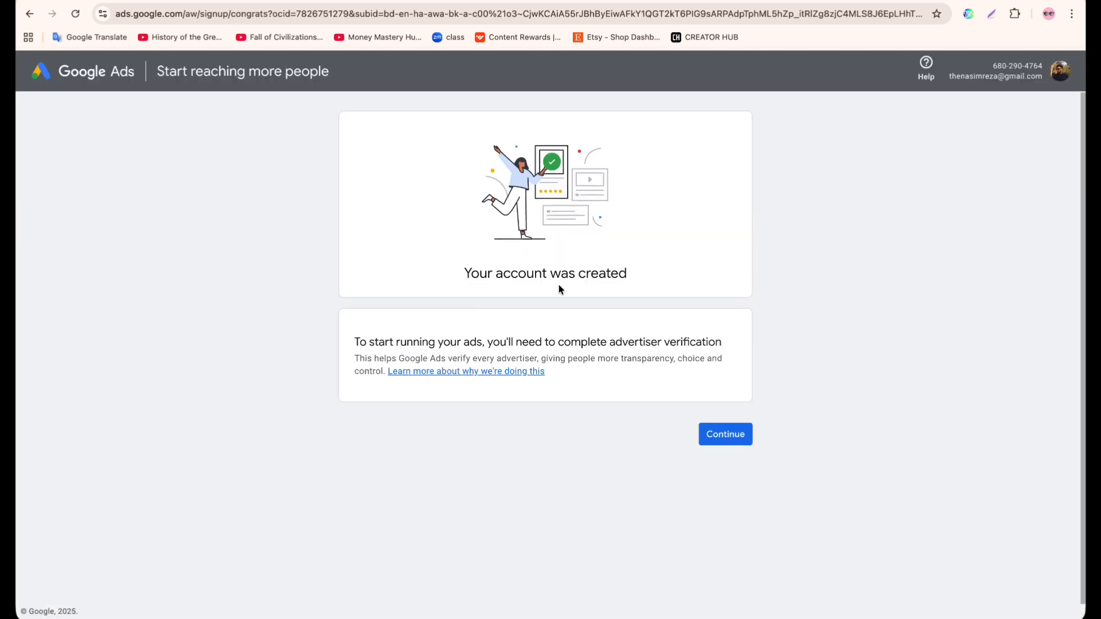
Declare that the organisation is not an advertising agency and pays Google Ads directly, and save the advertiser details.
left_click(718, 437)
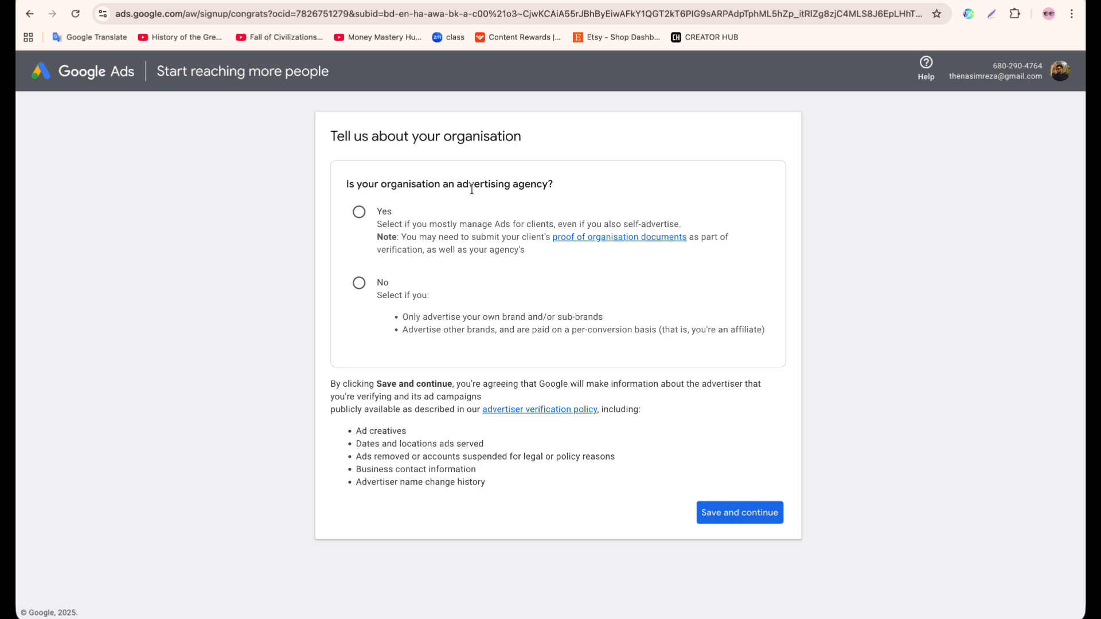
left_click(373, 285)
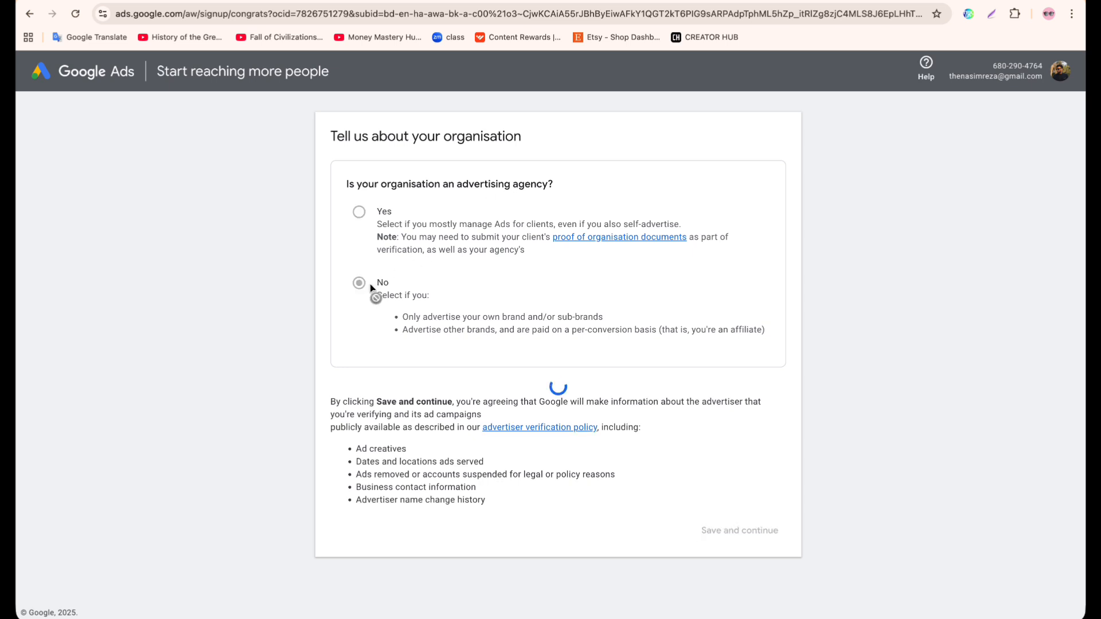
scroll(394, 440, "down", 3)
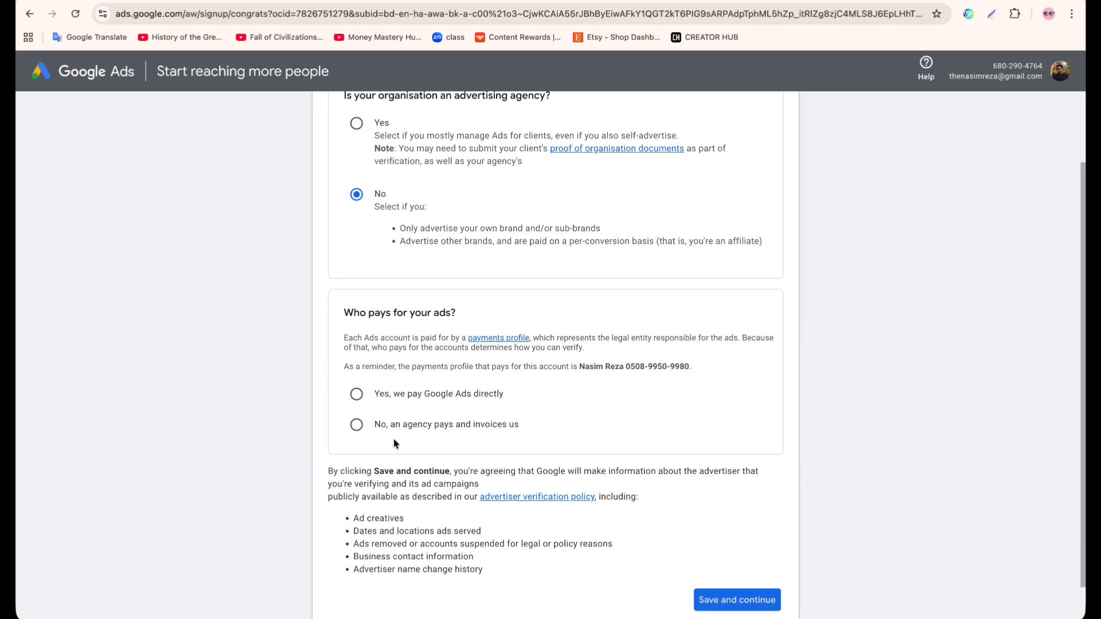
left_click(388, 401)
scroll(388, 401, "down", 2)
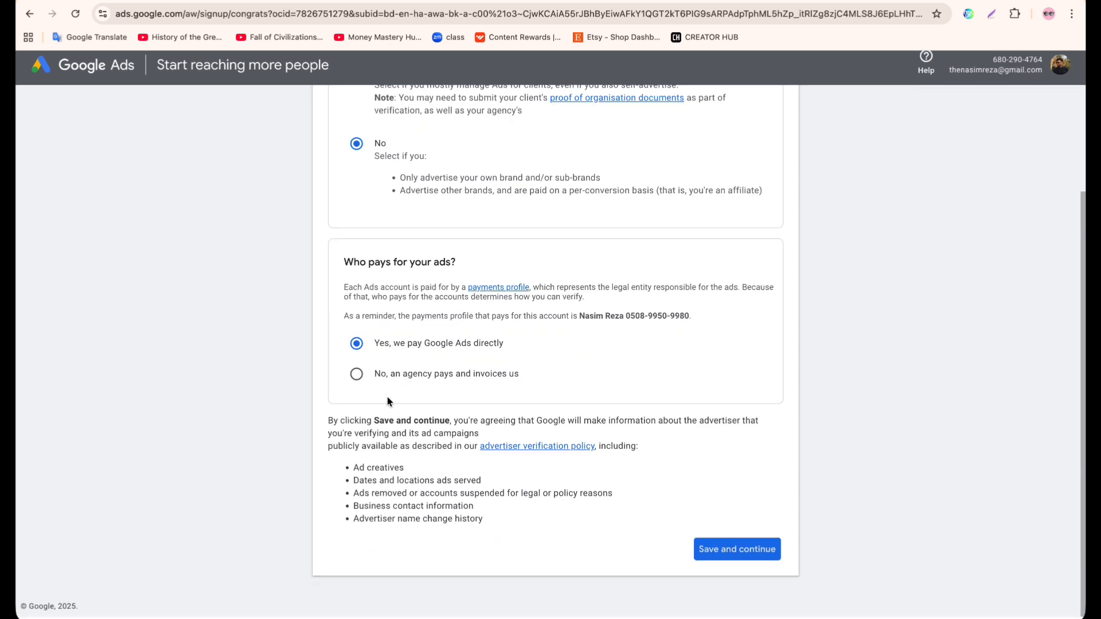
left_click(709, 551)
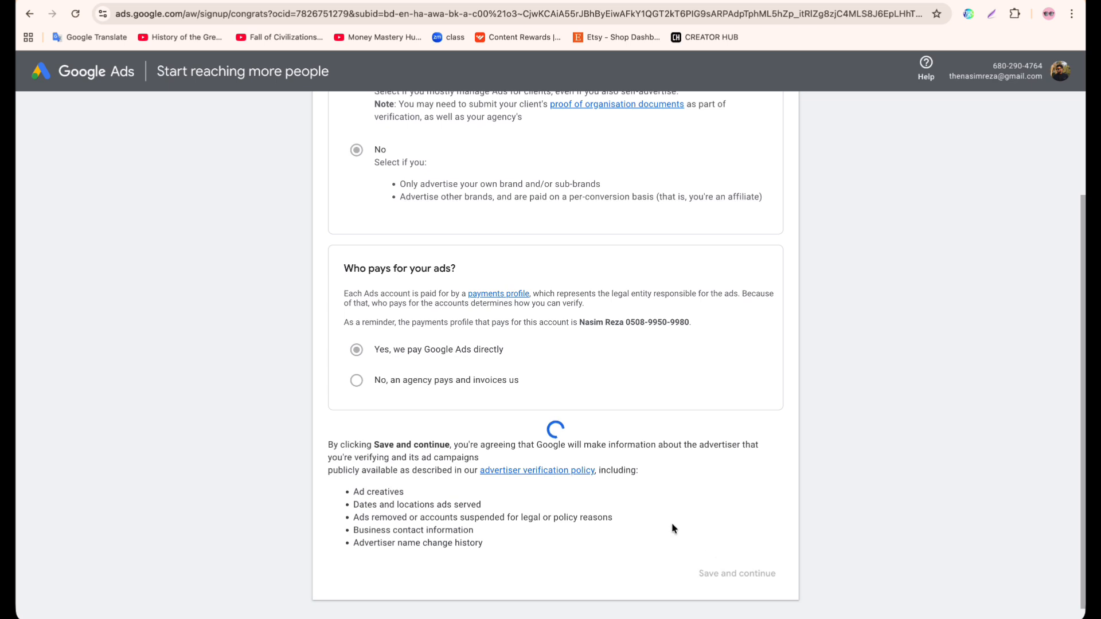
scroll(540, 276, "up", 1)
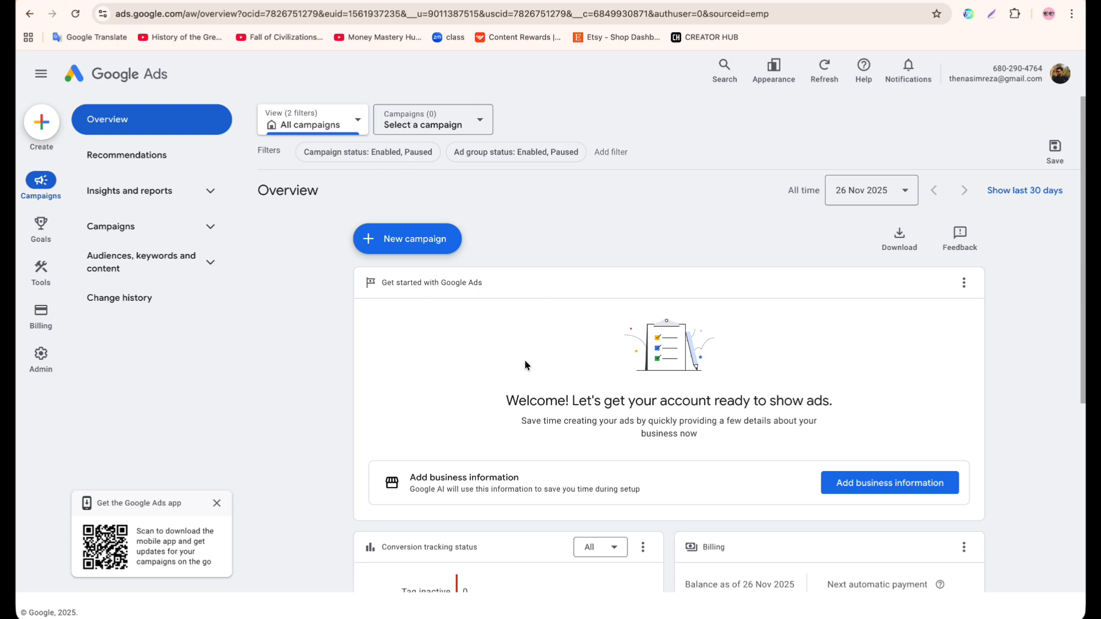
scroll(525, 365, "down", 3)
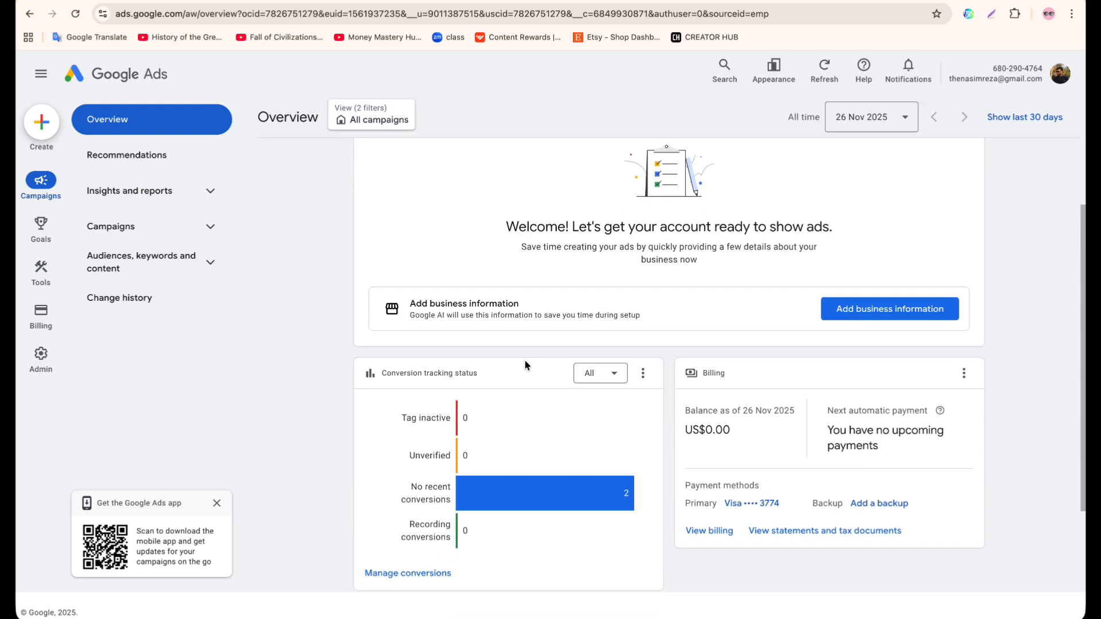
scroll(525, 360, "up", 1)
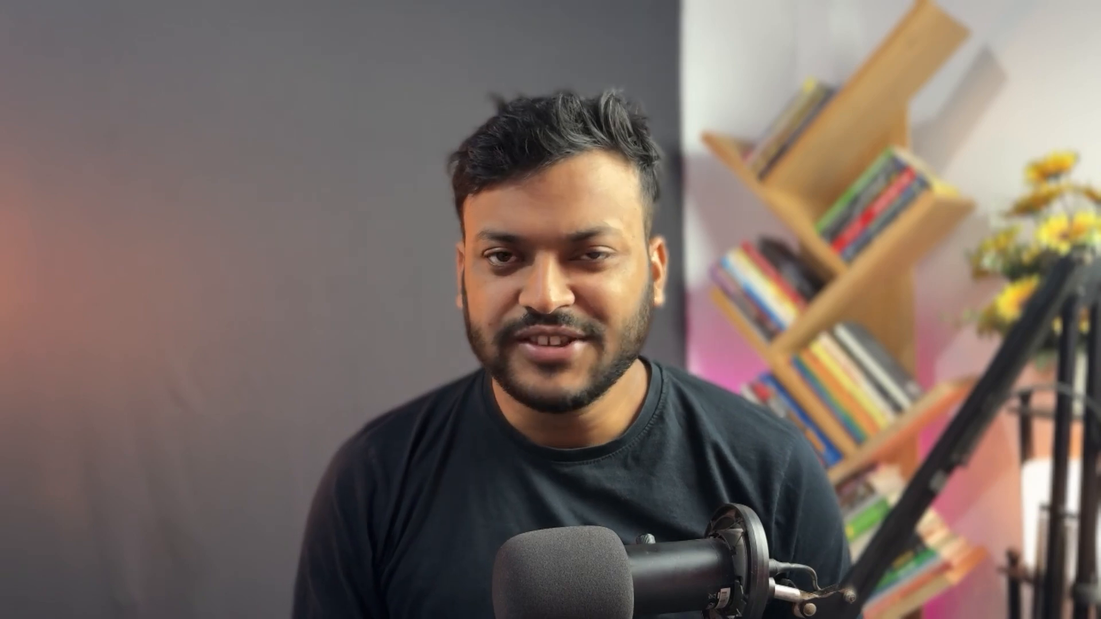